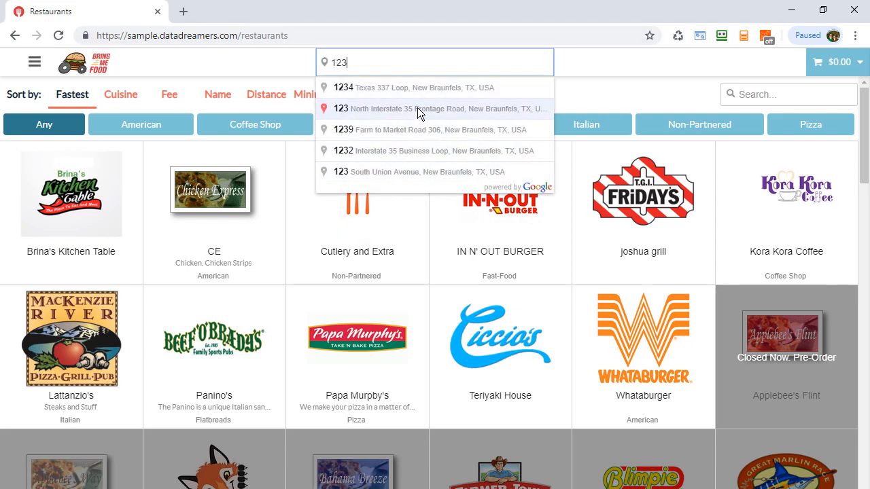
# - Choose the first suggested address as the delivery address on the sample restaurants page
pyautogui.click(418, 87)
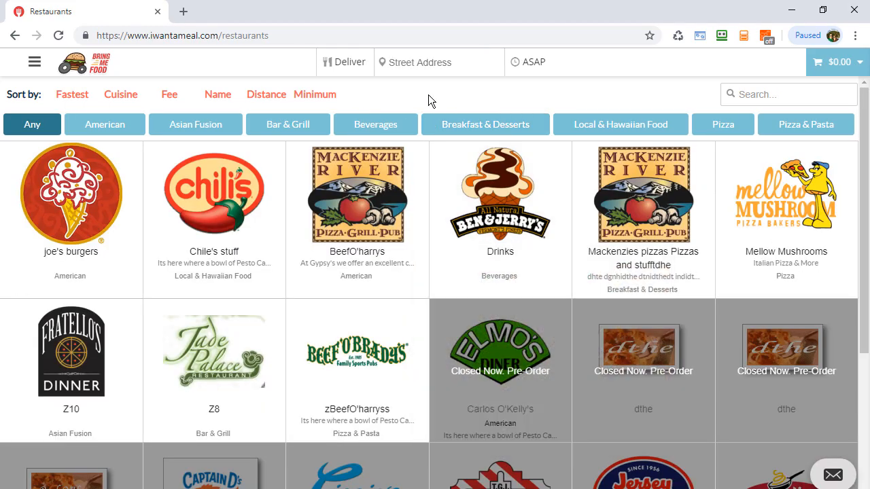
# - Try entering a delivery street address on the iwantameal.com restaurants page to test address autocomplete
pyautogui.click(423, 59)
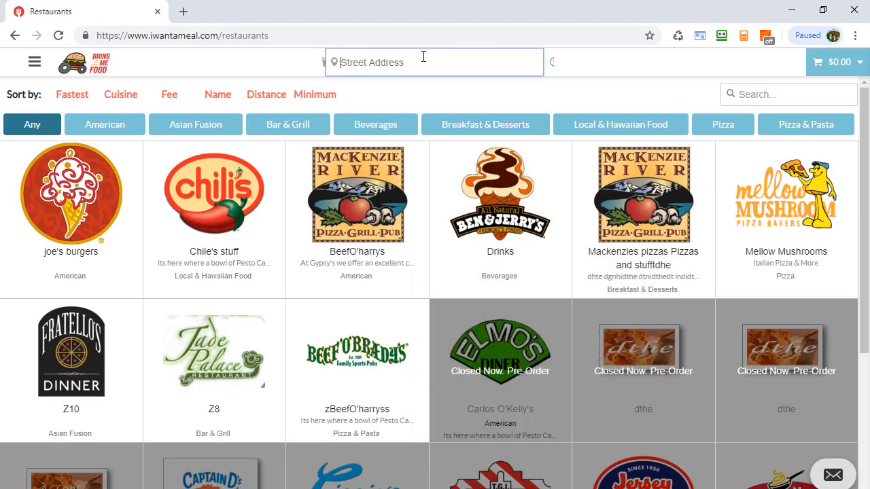
pyautogui.write('123')
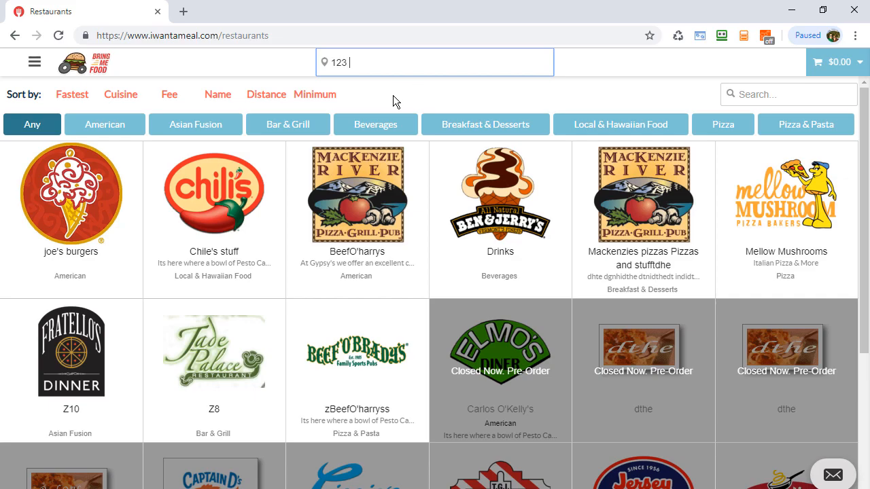
pyautogui.write('dthedthe')
pyautogui.doubleClick(382, 62)
pyautogui.write('main st')
pyautogui.click(418, 84)
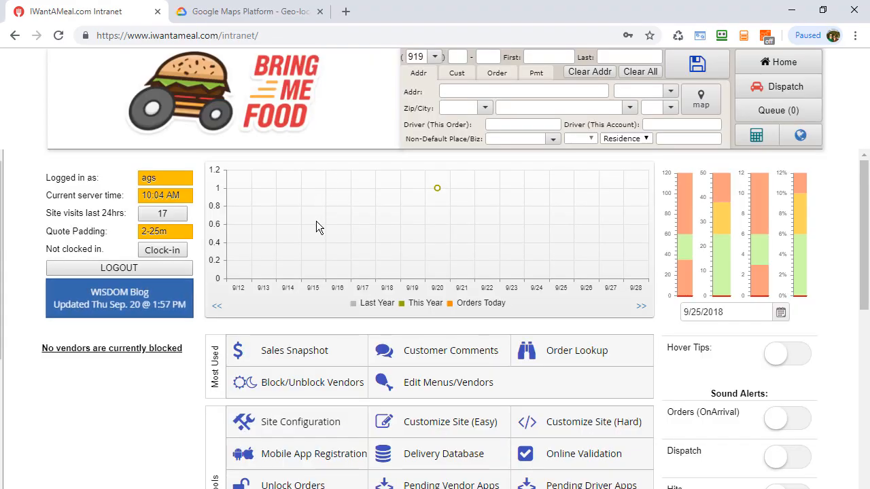
# - From the intranet's Site Configuration, follow the Get API Key link in the help for the Public Google Maps API Key
pyautogui.scroll(-1, 302, 344)
pyautogui.click(302, 345)
pyautogui.scroll(-3, 242, 168)
pyautogui.scroll(-5, 278, 170)
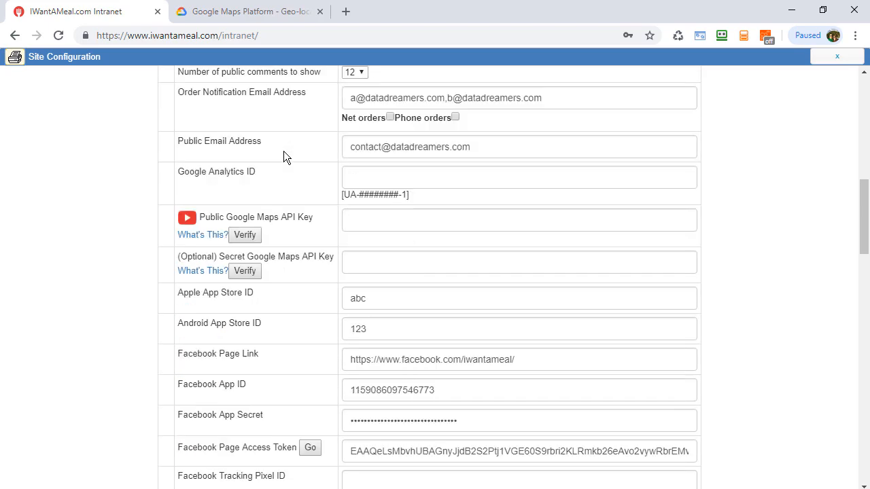
pyautogui.click(203, 234)
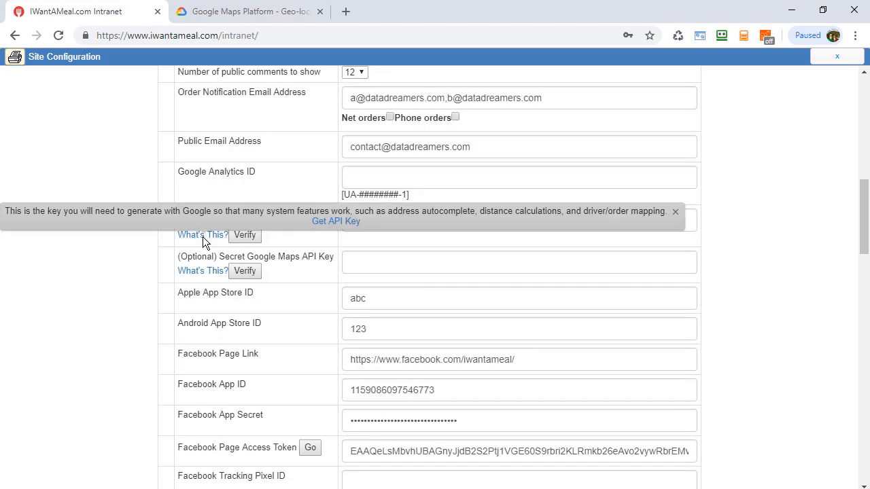
pyautogui.click(323, 226)
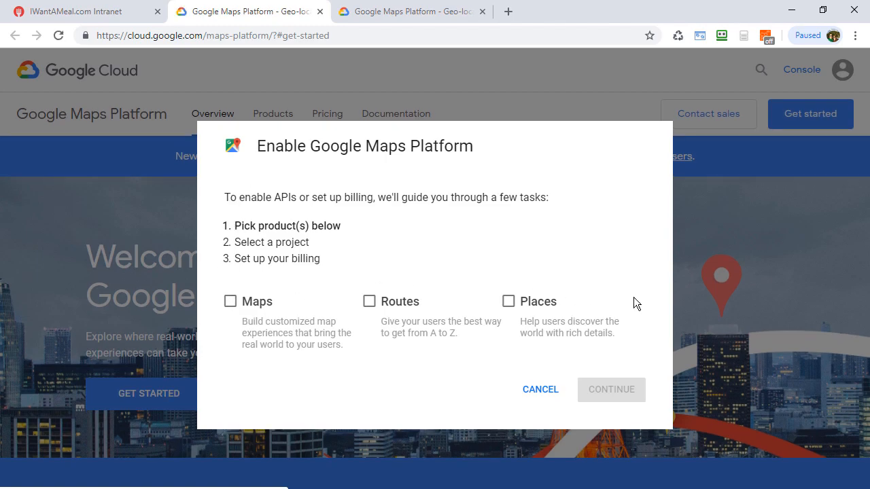
# - Select the Maps, Routes and Places products for Google Maps Platform and continue to project selection
pyautogui.click(232, 301)
pyautogui.click(369, 301)
pyautogui.click(508, 301)
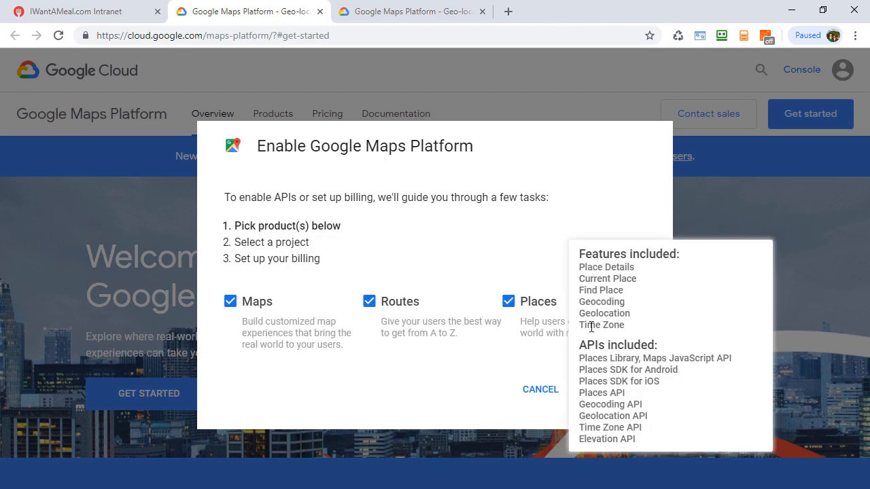
pyautogui.click(599, 391)
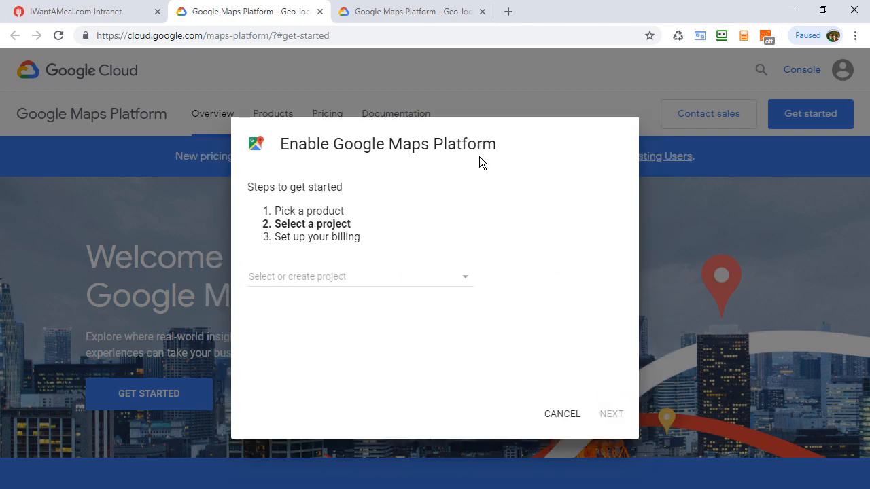
# - Create a new Google Maps Platform project named "test" and proceed to billing setup
pyautogui.click(319, 282)
pyautogui.click(326, 280)
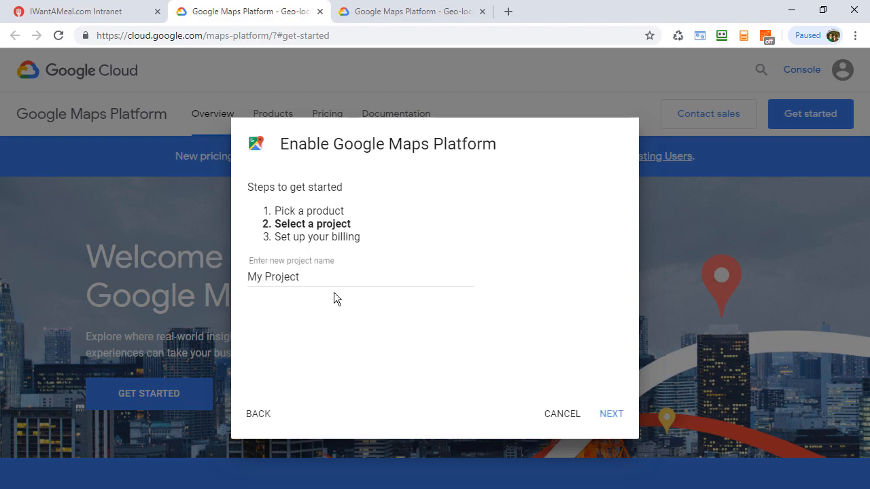
pyautogui.click(326, 278)
pyautogui.hotkey('ctrl', 'a')
pyautogui.press('BackSpace')
pyautogui.write('test')
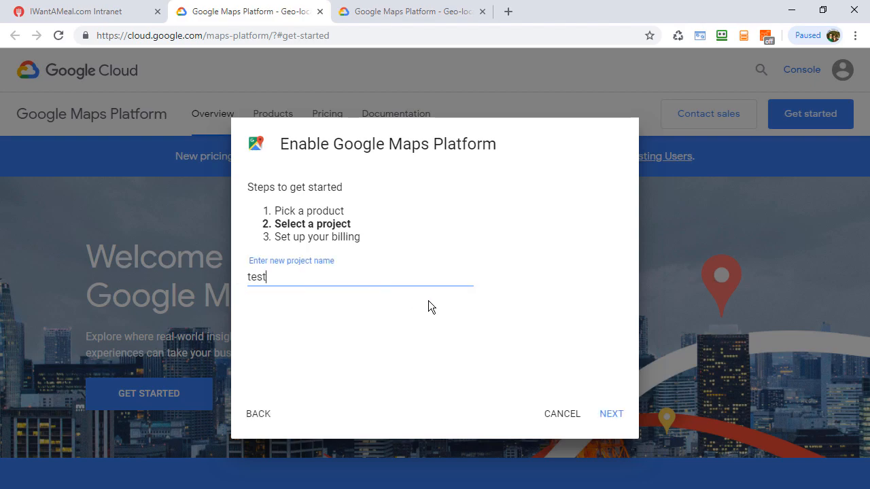
pyautogui.click(605, 414)
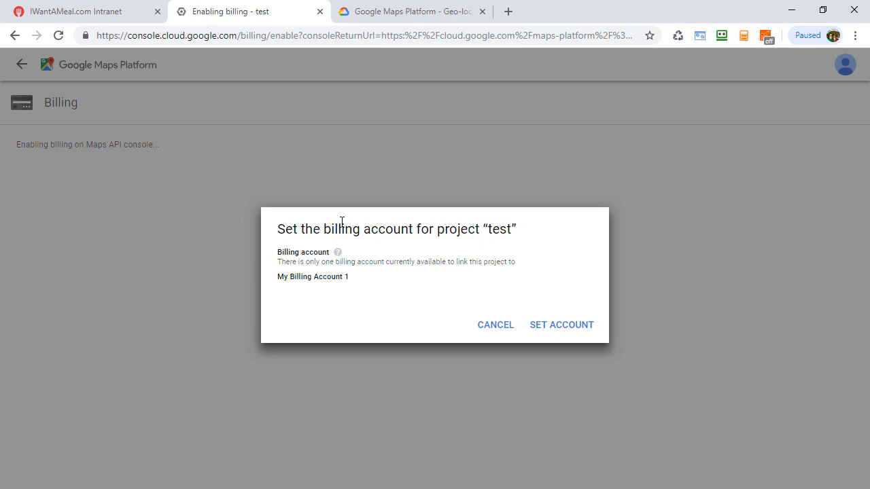
# - Set My Billing Account 1 as the project's billing account and enable the Google Maps Platform APIs
pyautogui.click(568, 328)
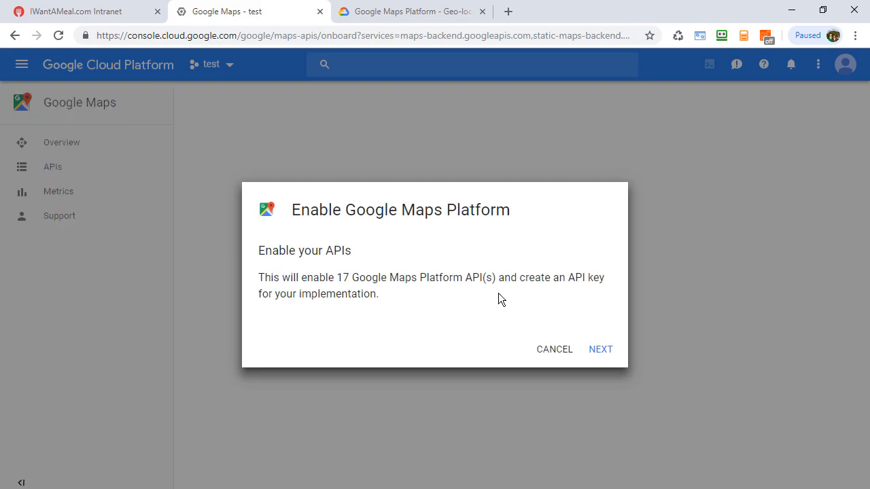
pyautogui.click(601, 350)
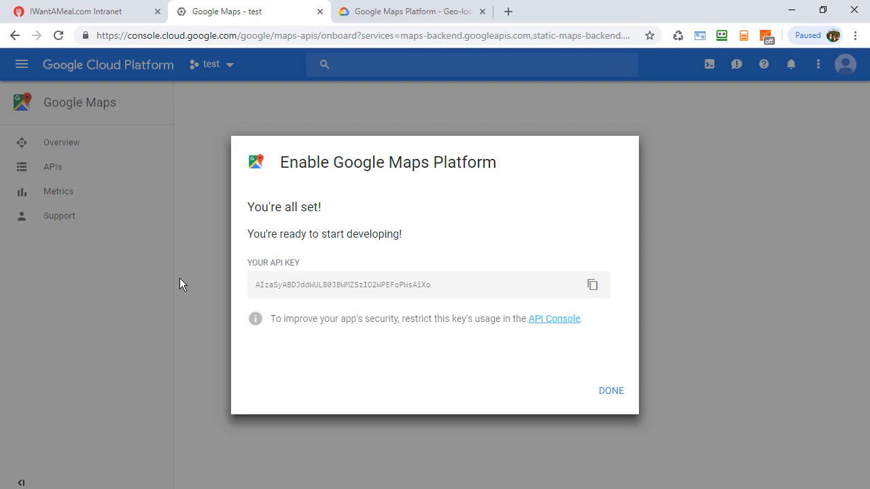
# - Copy the generated API key and paste it into the Public Google Maps API Key field in the intranet's Site Configuration
pyautogui.click(594, 291)
pyautogui.moveTo(426, 289); pyautogui.dragTo(298, 285)
pyautogui.click(298, 286)
pyautogui.doubleClick(279, 284)
pyautogui.rightClick(279, 284)
pyautogui.click(345, 248)
pyautogui.click(89, 13)
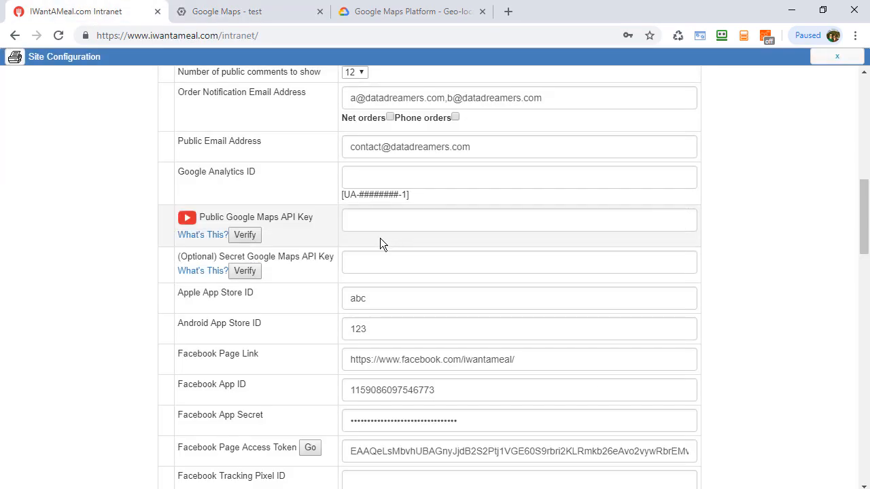
pyautogui.click(389, 227)
pyautogui.hotkey('ctrl', 'v')
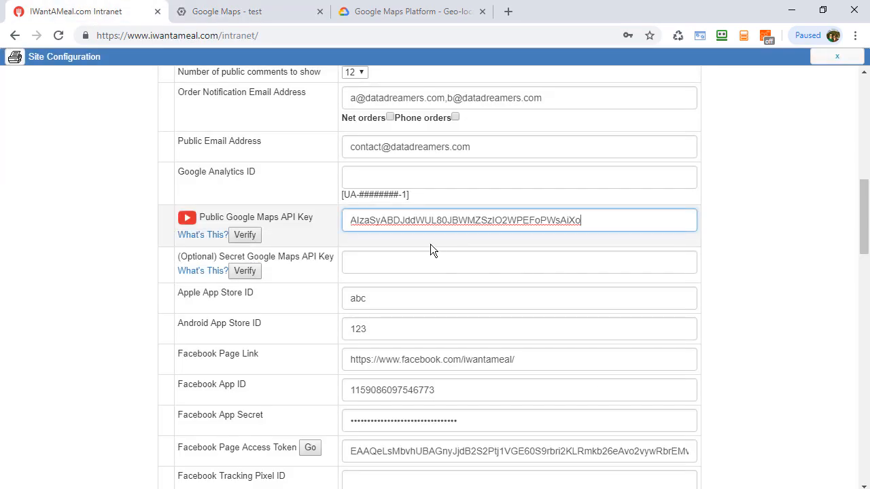
# - Verify the public Google Maps API key and save the site configuration
pyautogui.click(246, 236)
pyautogui.click(247, 236)
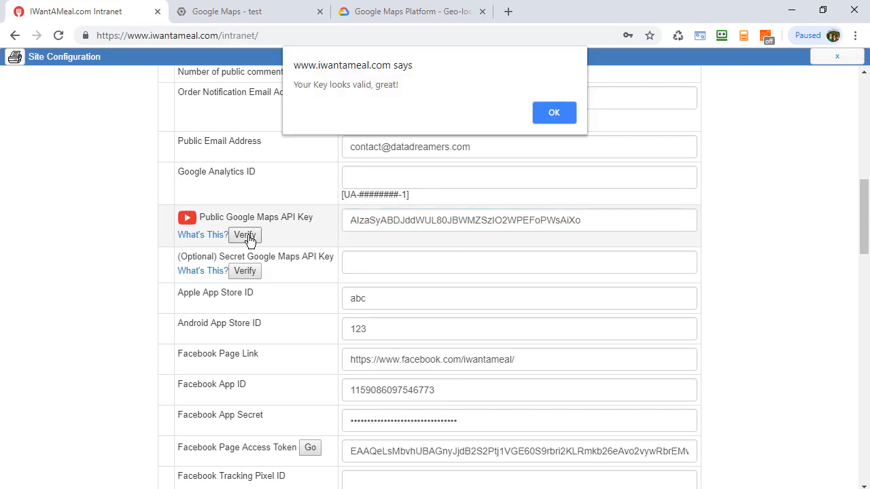
pyautogui.click(553, 112)
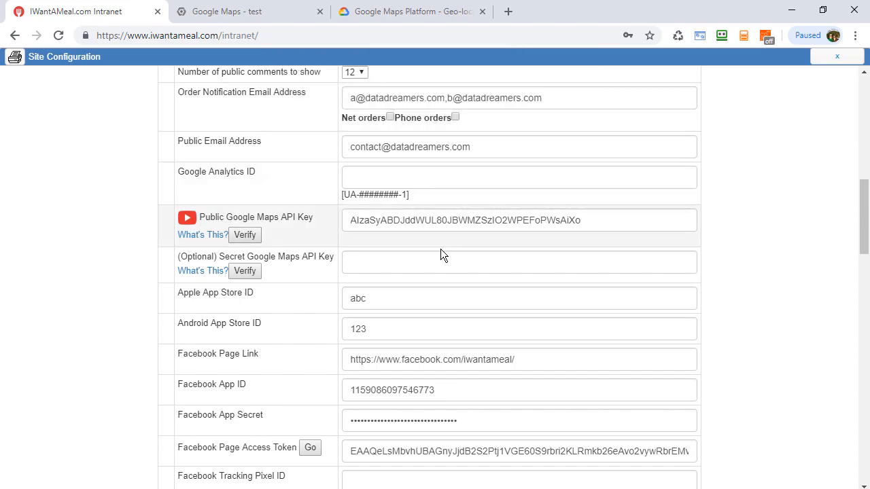
pyautogui.scroll(-10, 447, 239)
pyautogui.click(386, 457)
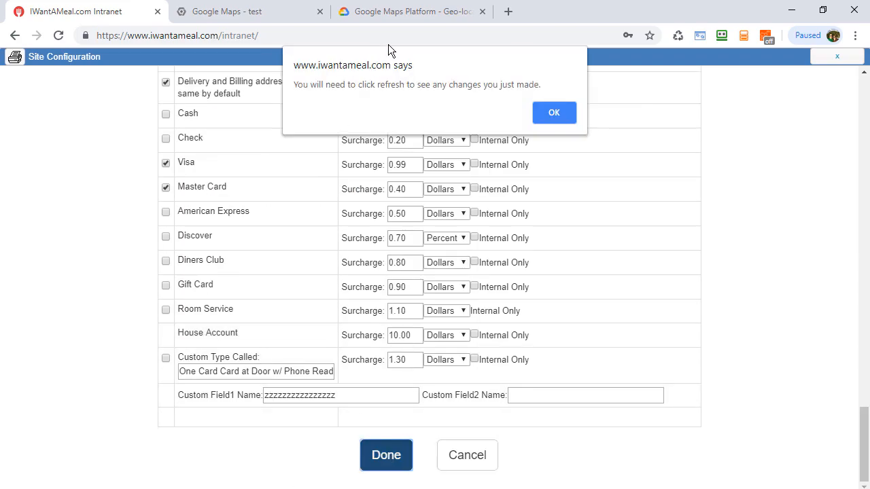
pyautogui.click(552, 110)
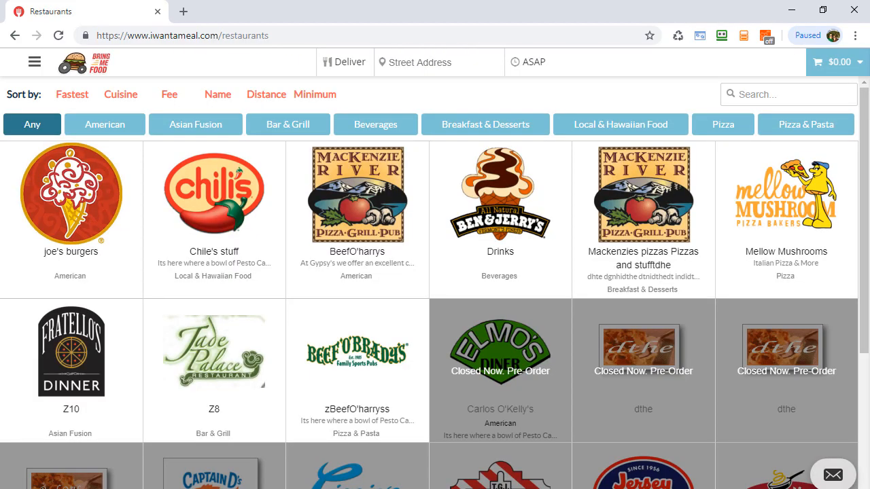
# - Reload the iwantameal.com restaurants page and test address autocomplete by entering "123" as the street address
pyautogui.press('F5')
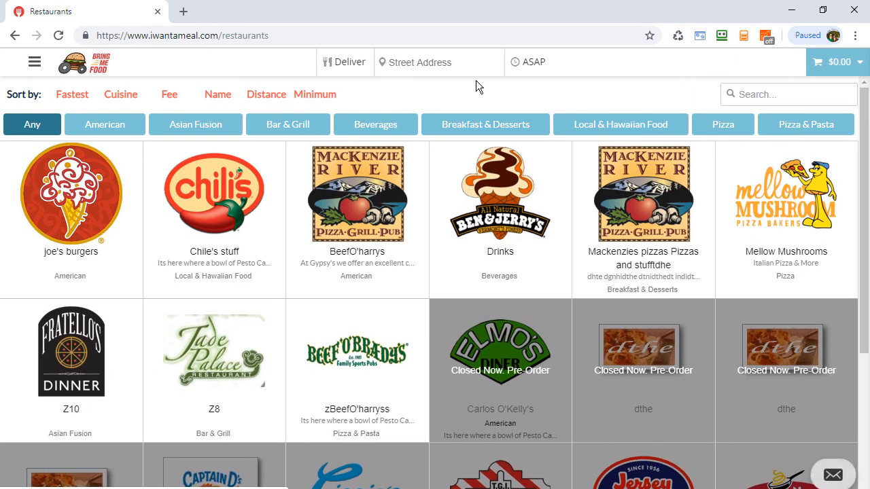
pyautogui.click(460, 72)
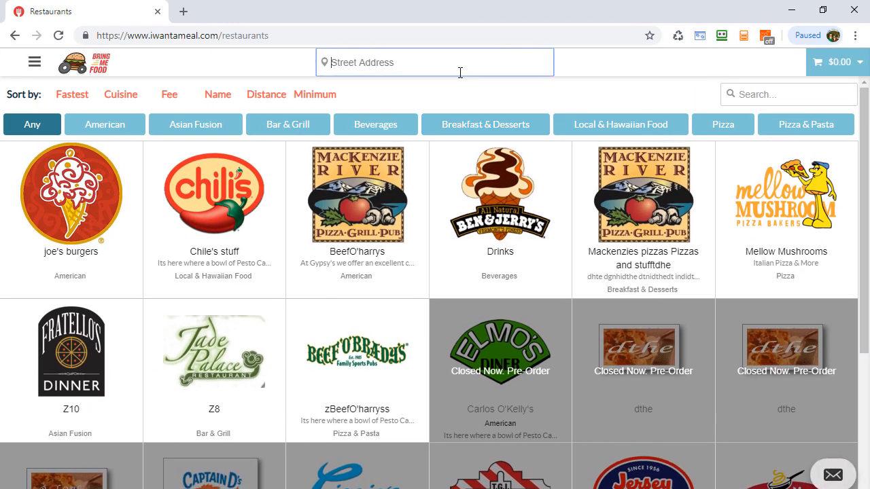
pyautogui.write('123')
pyautogui.click(628, 83)
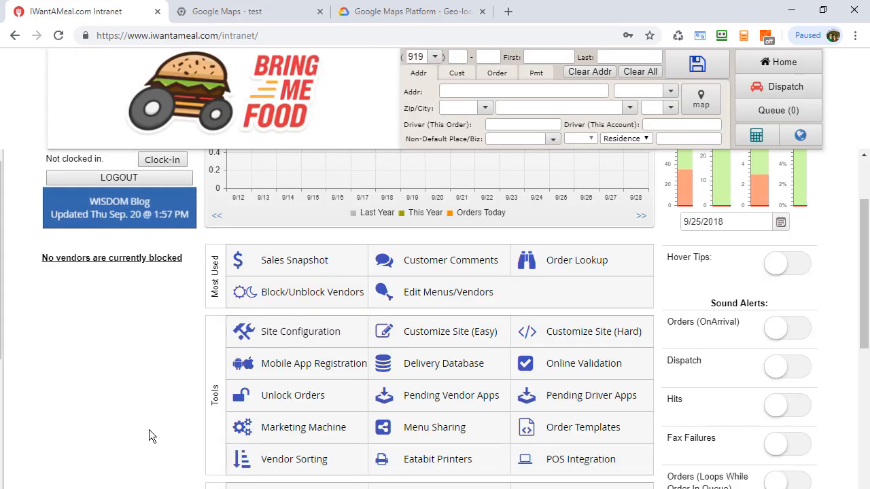
# - Reopen the intranet's Site Configuration and examine the public and optional secret Google Maps API key fields
pyautogui.click(269, 333)
pyautogui.scroll(-4, 268, 303)
pyautogui.scroll(-3, 274, 298)
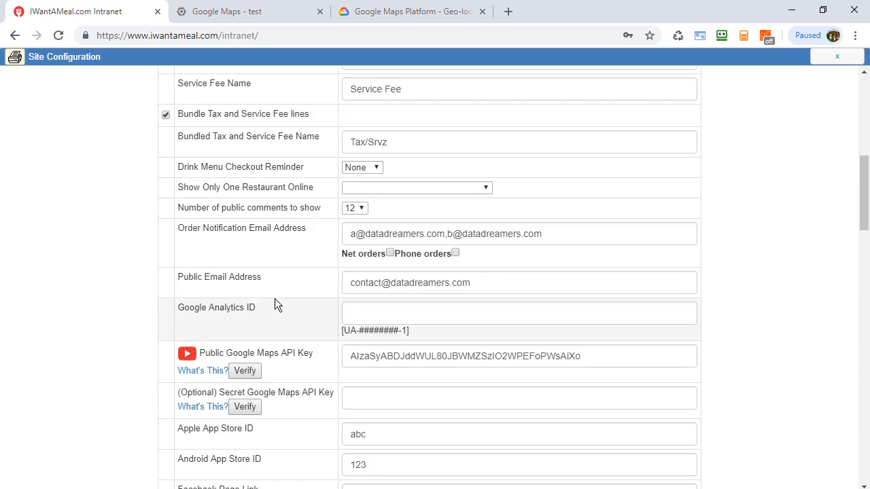
pyautogui.scroll(-1, 351, 351)
pyautogui.click(385, 306)
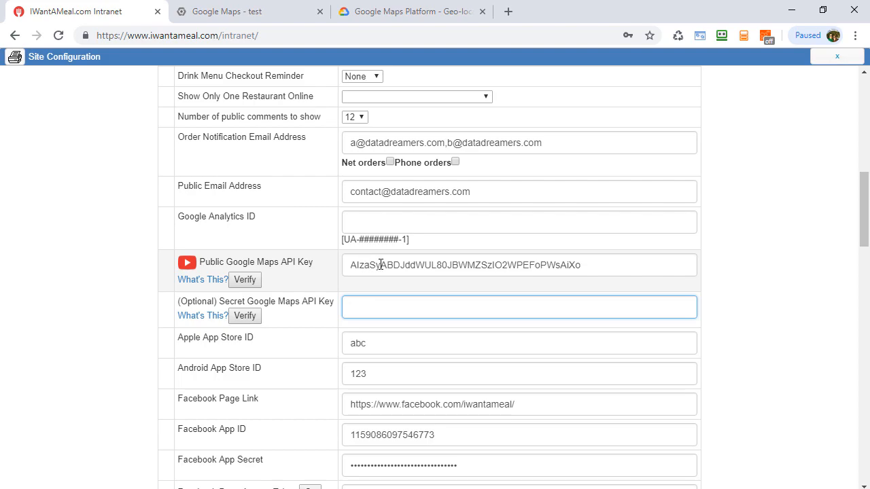
pyautogui.doubleClick(445, 266)
pyautogui.click(493, 265)
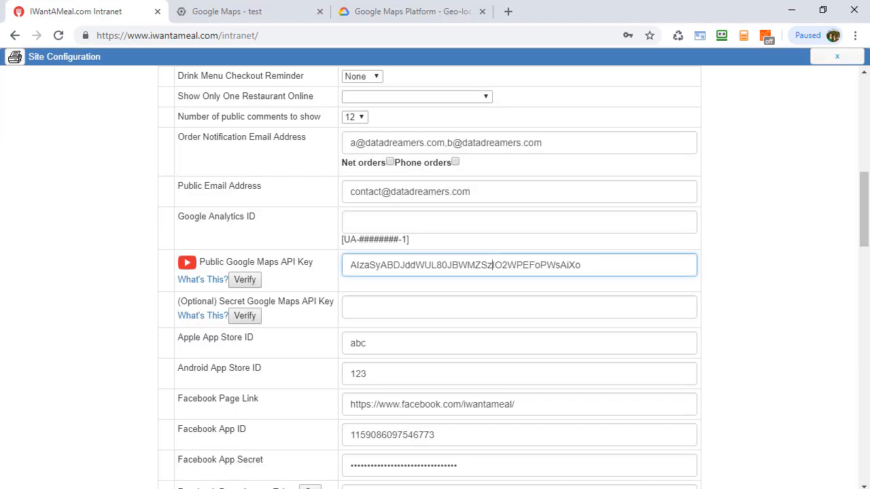
# - Return to the Google Cloud console, finish the Maps Platform setup and open the project's APIs & Services credentials
pyautogui.click(370, 16)
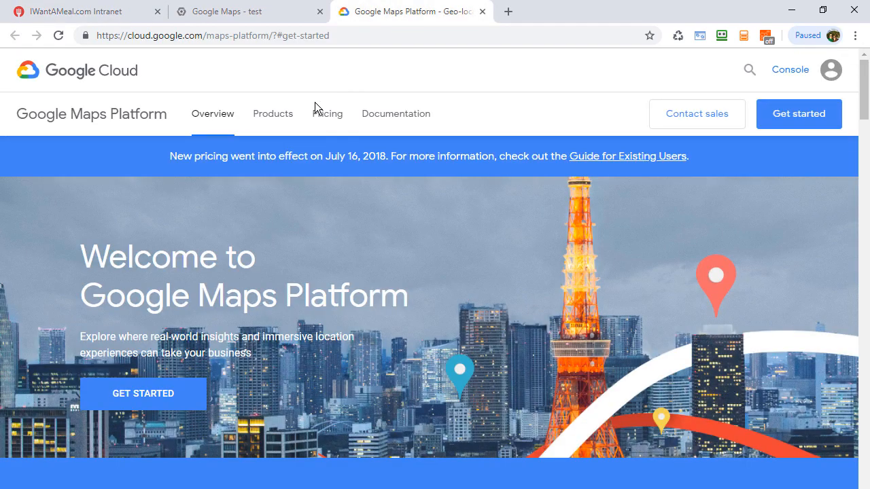
pyautogui.click(240, 16)
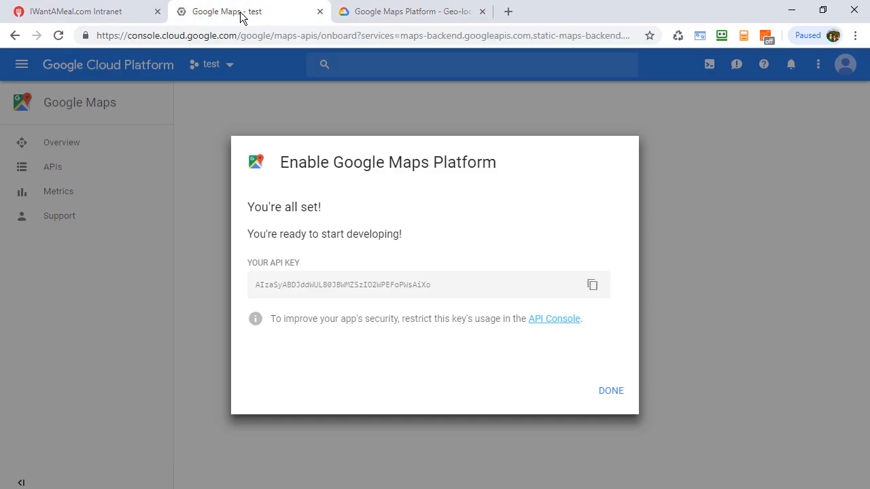
pyautogui.click(611, 392)
pyautogui.click(22, 64)
pyautogui.moveTo(59, 242)
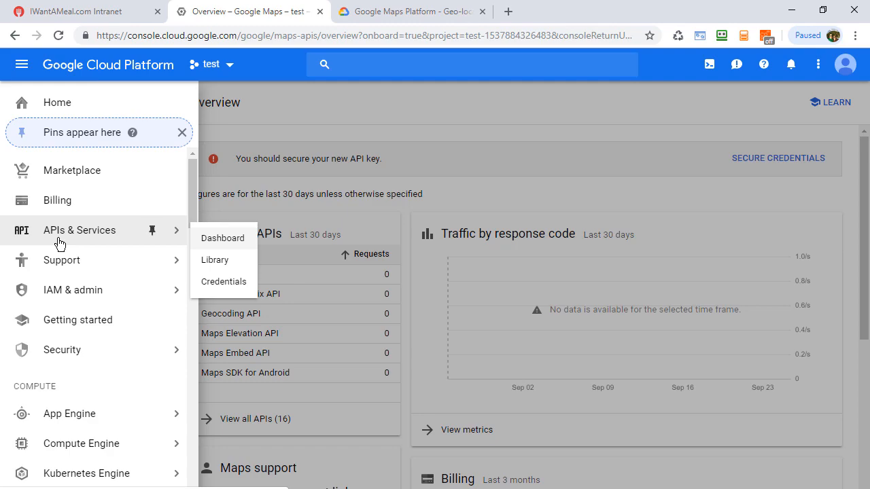
pyautogui.click(224, 240)
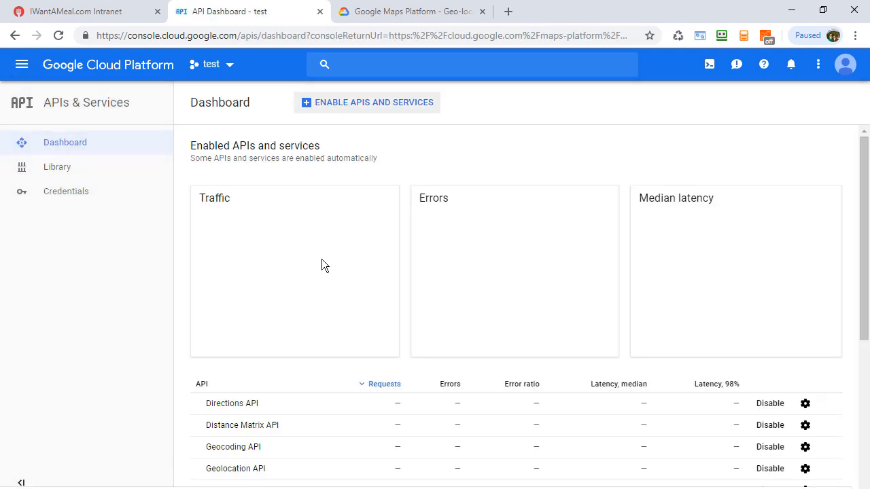
pyautogui.click(65, 194)
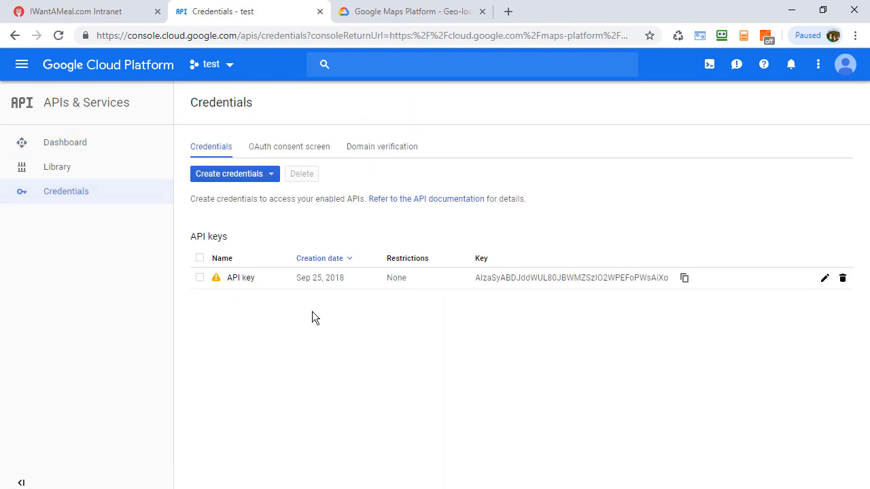
# - Create a second API key in the test project's credentials without restricting it
pyautogui.click(266, 176)
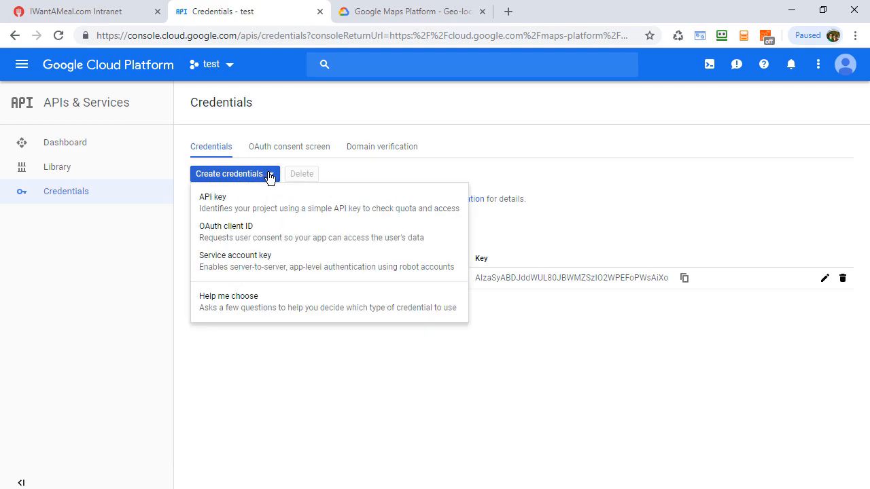
pyautogui.click(227, 204)
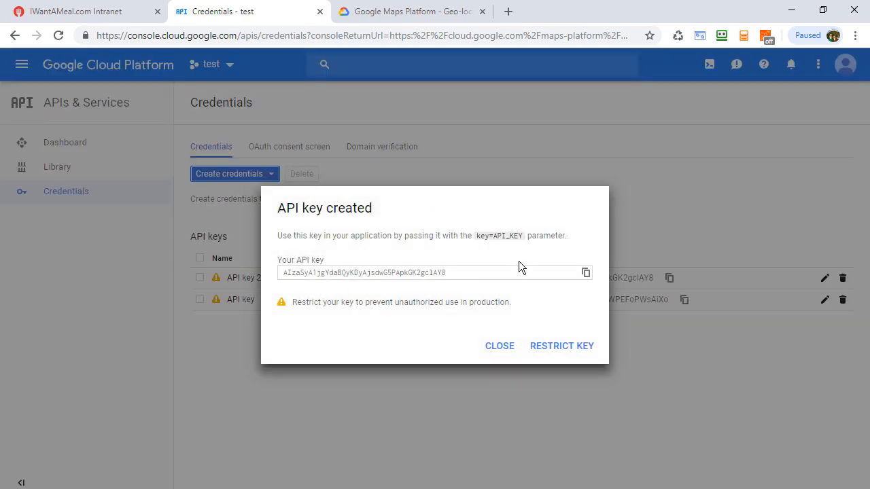
pyautogui.click(496, 348)
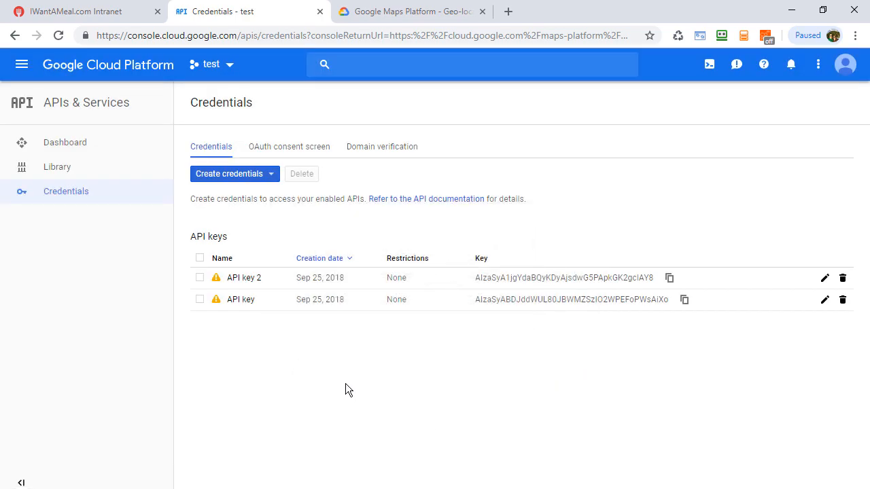
# - Open the newly created API key 2 and rename it "public"
pyautogui.click(245, 283)
pyautogui.tripleClick(72, 277)
pyautogui.write('p')
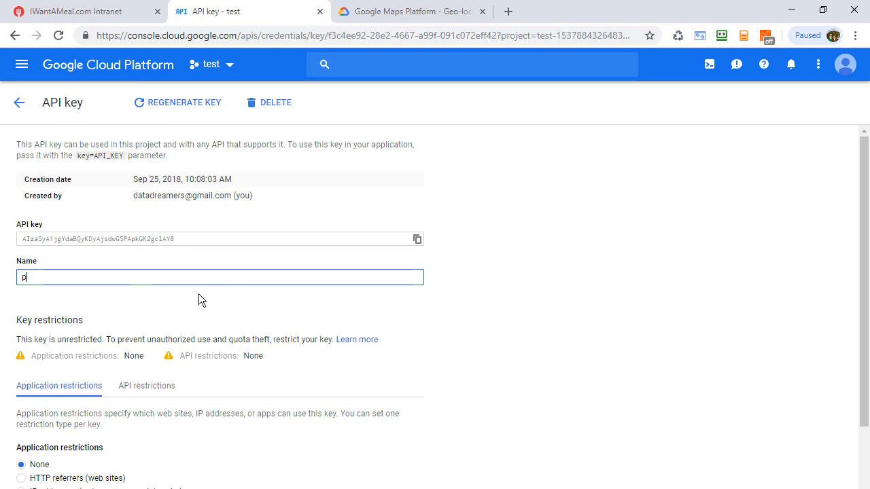
pyautogui.write('ublic')
# - Restrict the public key to HTTP referrers (web sites) and add __file_url__/* as an accepted referrer
pyautogui.scroll(-3, 430, 290)
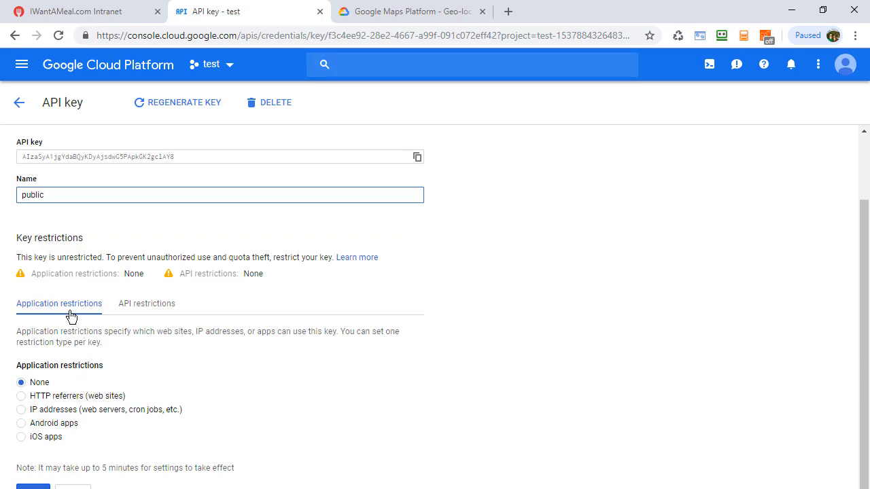
pyautogui.click(60, 401)
pyautogui.scroll(-2, 262, 356)
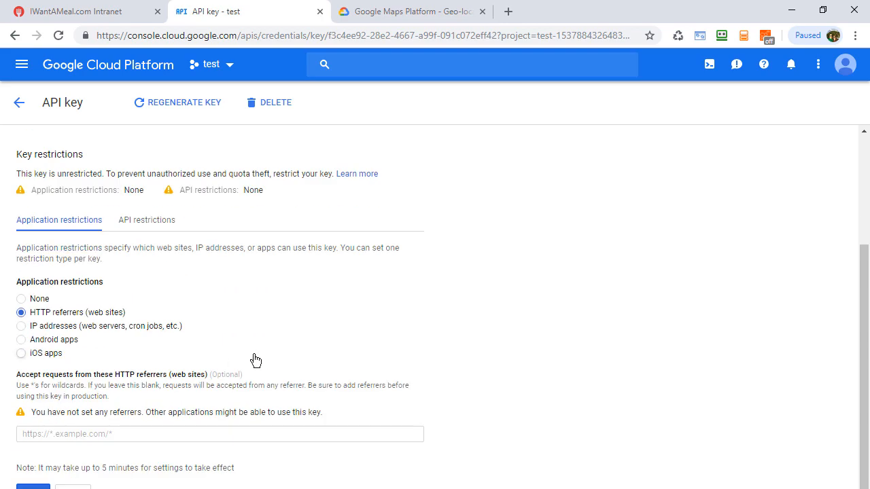
pyautogui.click(147, 439)
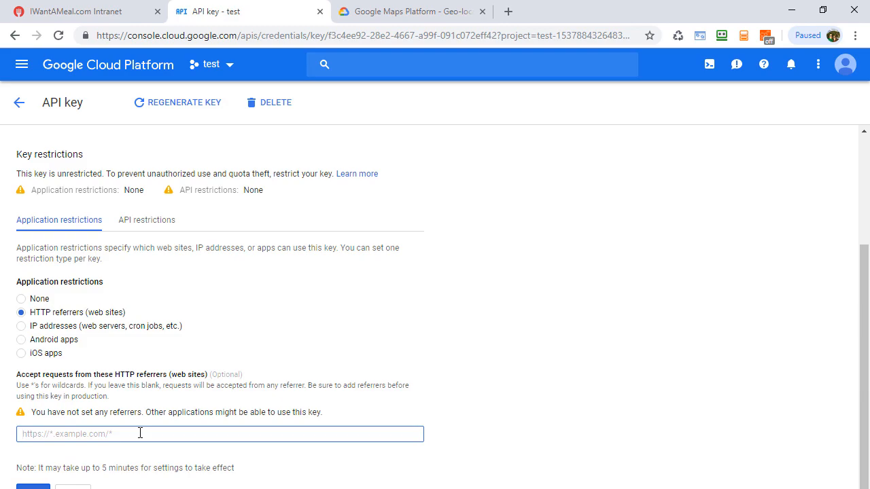
pyautogui.write('*.')
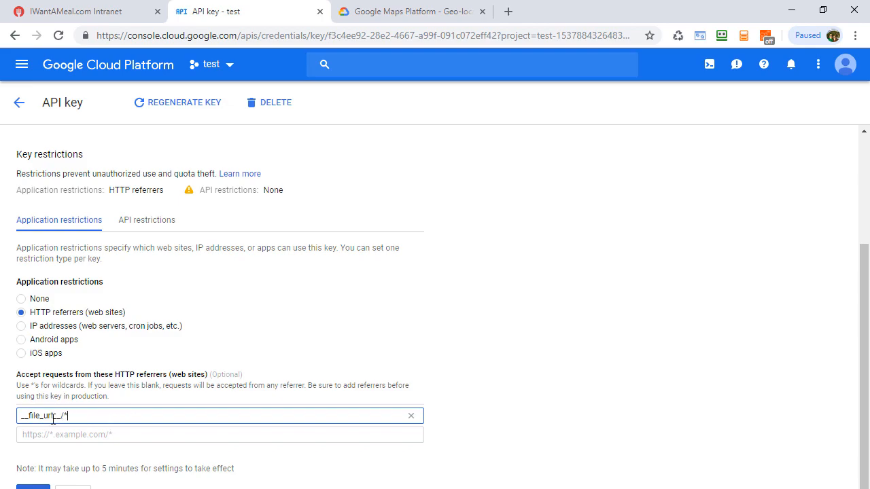
pyautogui.click(88, 436)
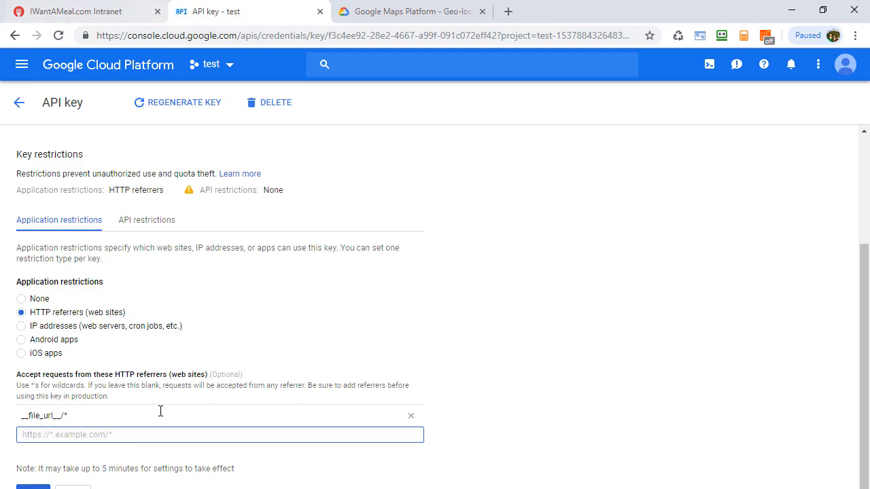
pyautogui.write('https://*.')
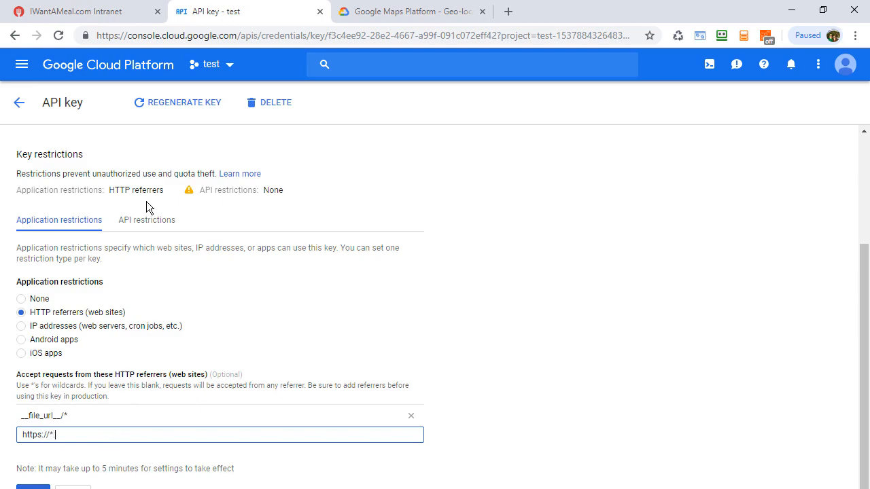
pyautogui.click(76, 13)
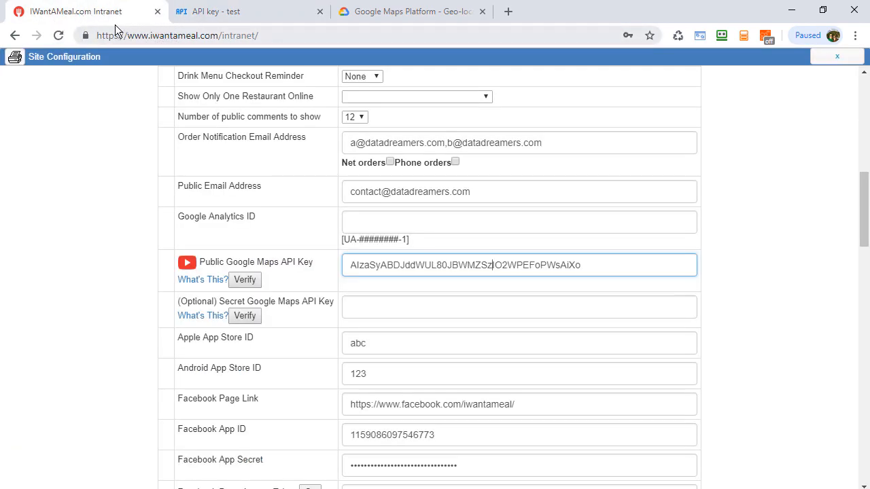
pyautogui.click(378, 11)
pyautogui.click(264, 12)
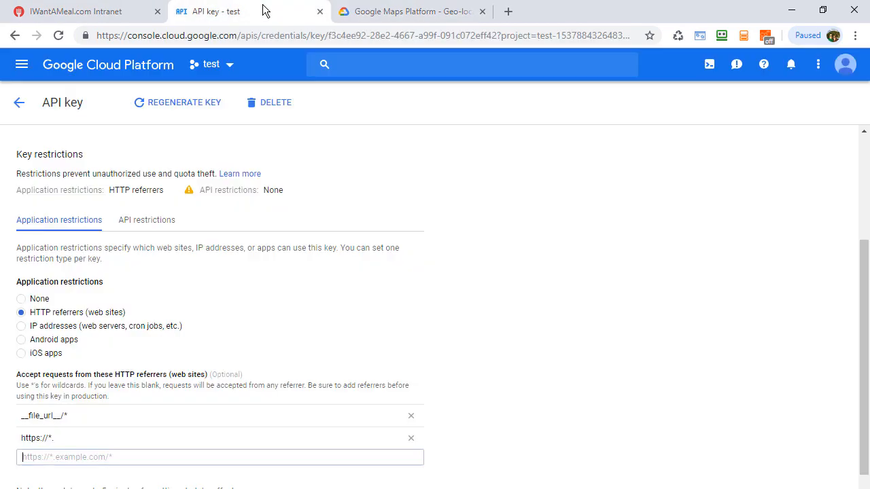
pyautogui.tripleClick(83, 437)
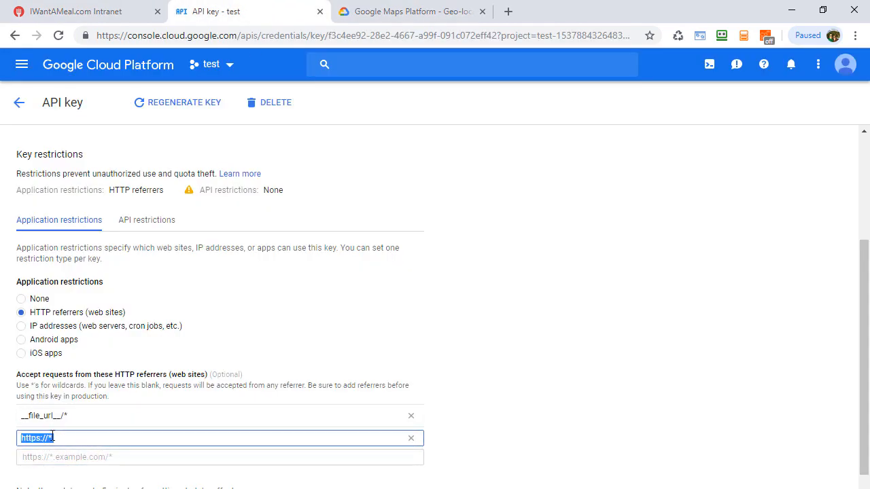
pyautogui.click(95, 435)
pyautogui.write('iwantameal.com/*')
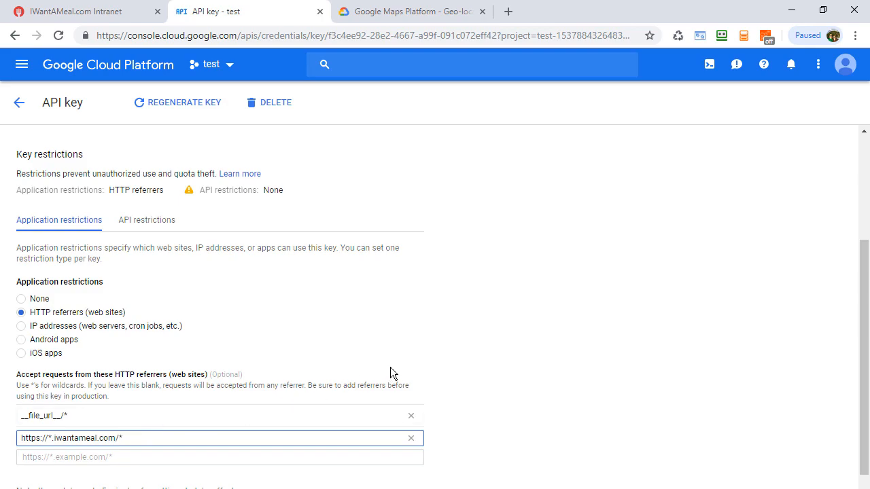
pyautogui.scroll(-1, 464, 347)
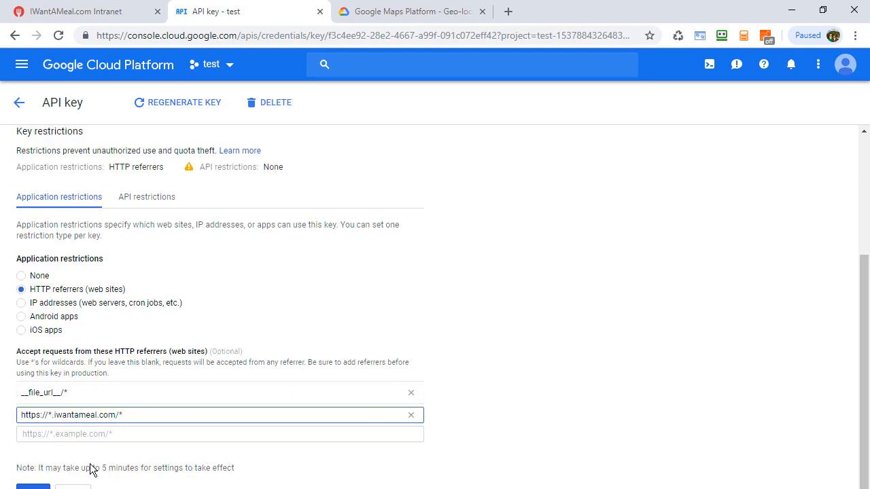
pyautogui.click(48, 486)
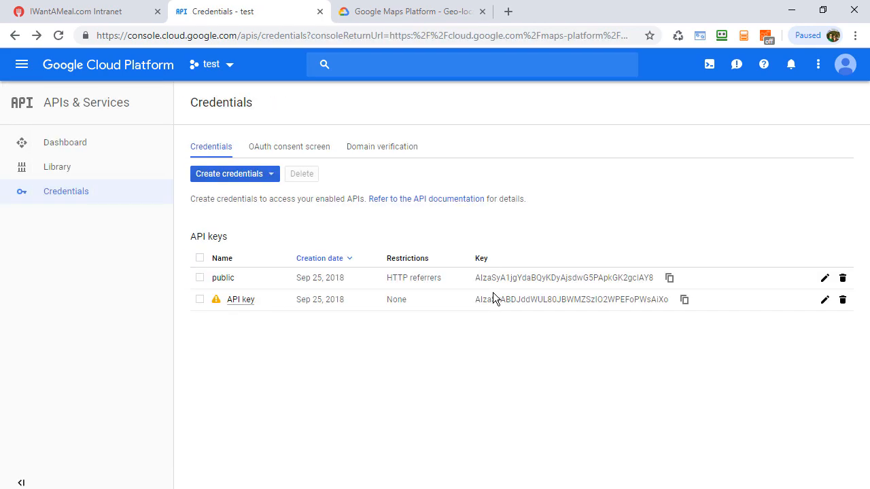
# - Reopen the public key, review its accepted HTTP referrers and return to the credentials list
pyautogui.click(201, 279)
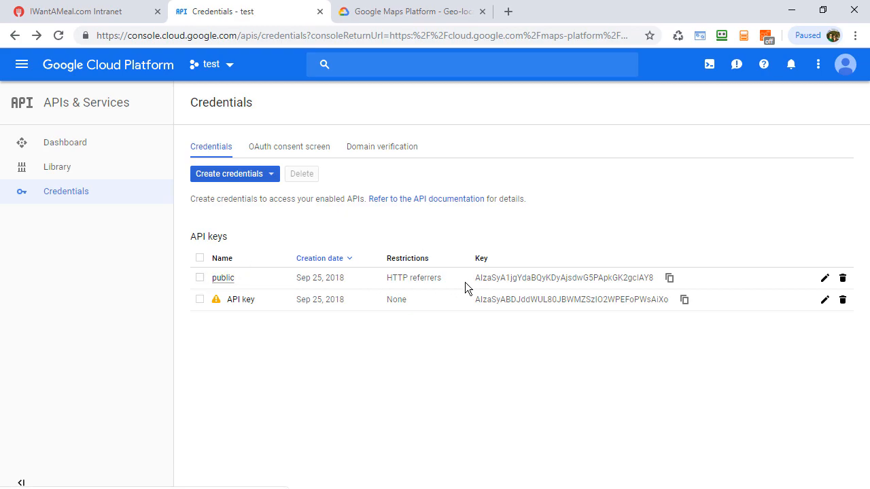
pyautogui.tripleClick(496, 278)
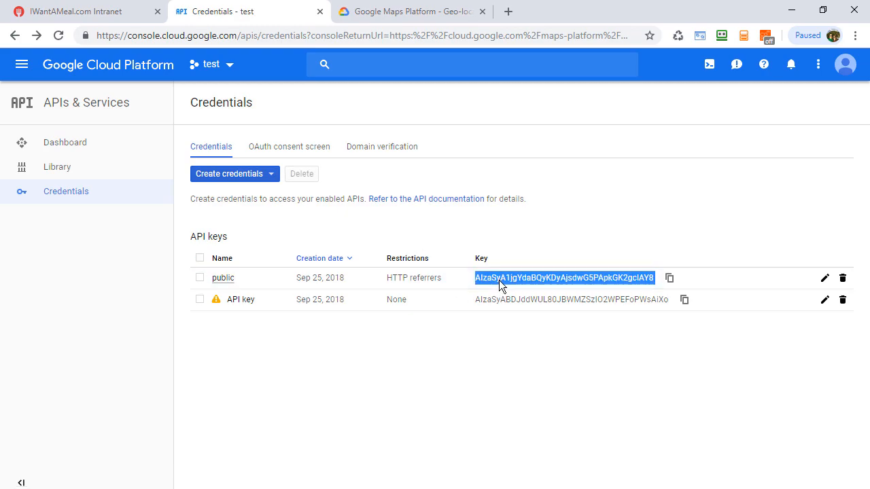
pyautogui.click(224, 279)
pyautogui.scroll(-3, 157, 428)
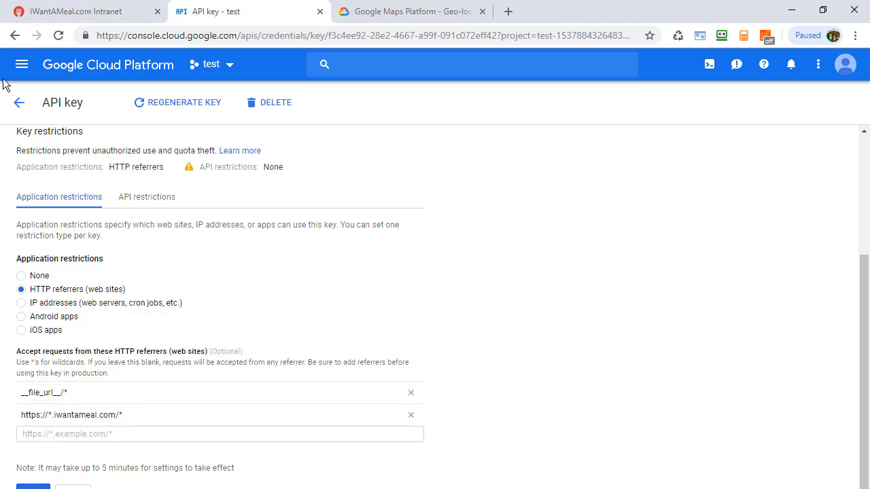
pyautogui.click(18, 101)
# - Copy the public API key into the intranet Site Configuration's Public Google Maps API Key field, replacing the existing key
pyautogui.click(494, 284)
pyautogui.doubleClick(494, 285)
pyautogui.hotkey('ctrl', 'c')
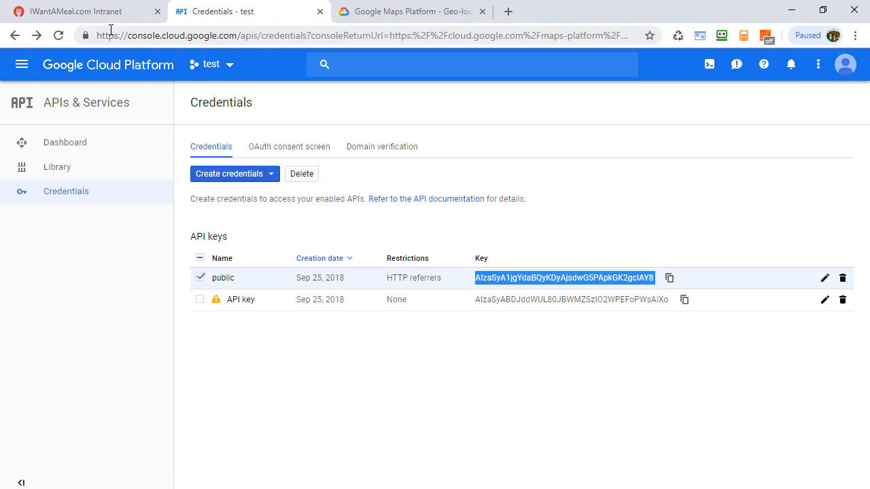
pyautogui.click(96, 11)
pyautogui.doubleClick(411, 271)
pyautogui.hotkey('ctrl', 'v')
pyautogui.press('BackSpace')
# - Return to the Google Cloud credentials, rename the other API key "secret" and save it without application or API restrictions
pyautogui.click(252, 14)
pyautogui.click(247, 301)
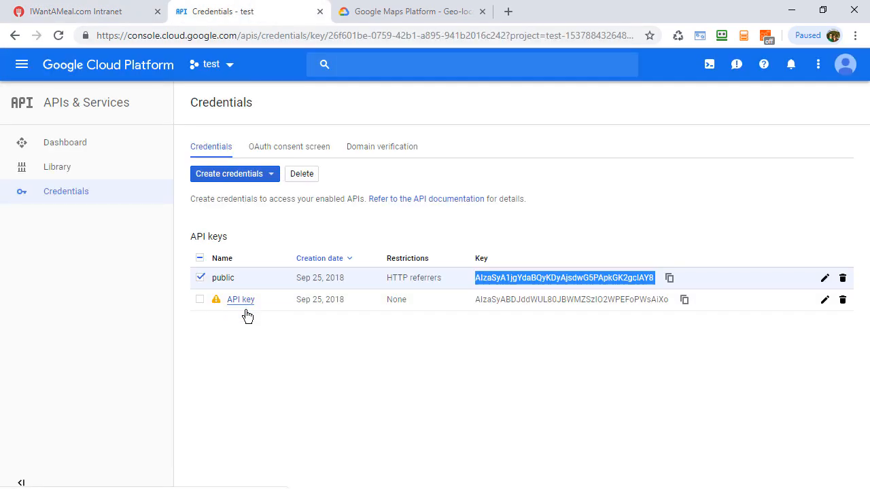
pyautogui.tripleClick(60, 278)
pyautogui.write('sec')
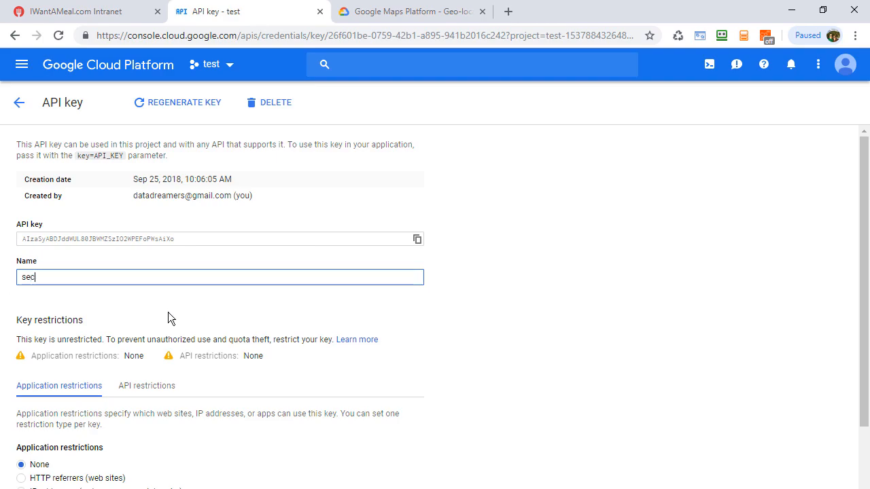
pyautogui.write('ret')
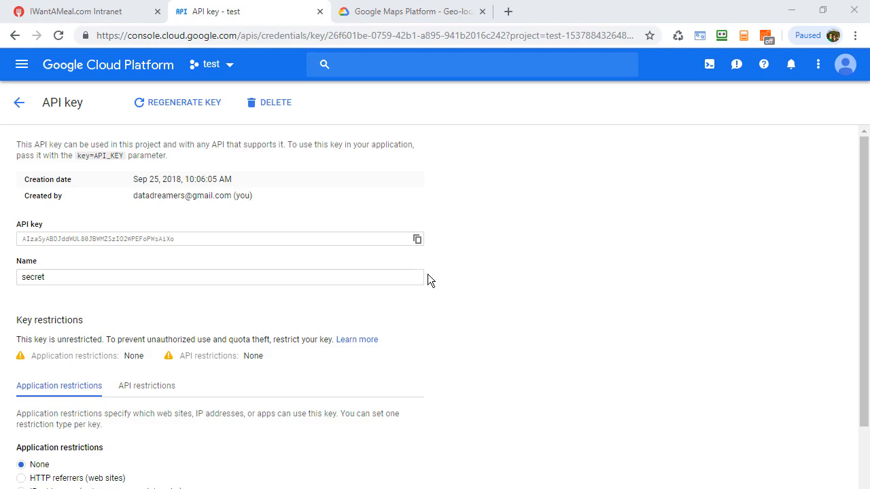
pyautogui.click(61, 276)
pyautogui.scroll(-1, 103, 276)
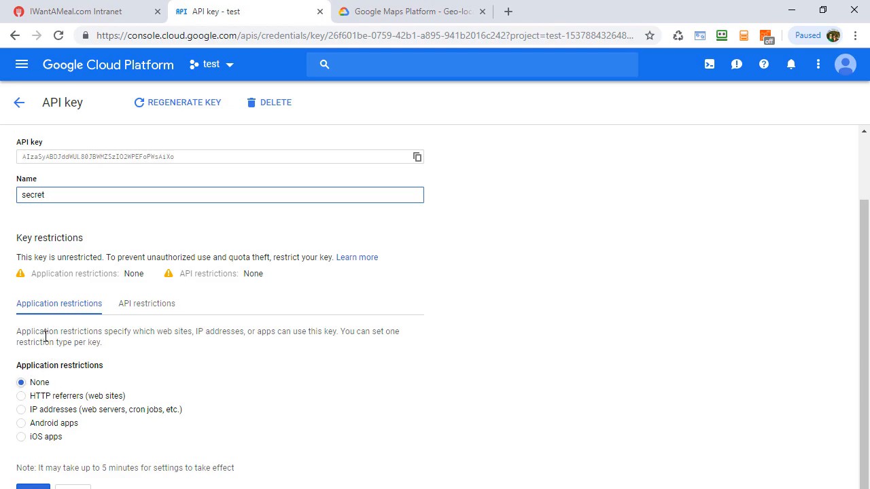
pyautogui.click(146, 303)
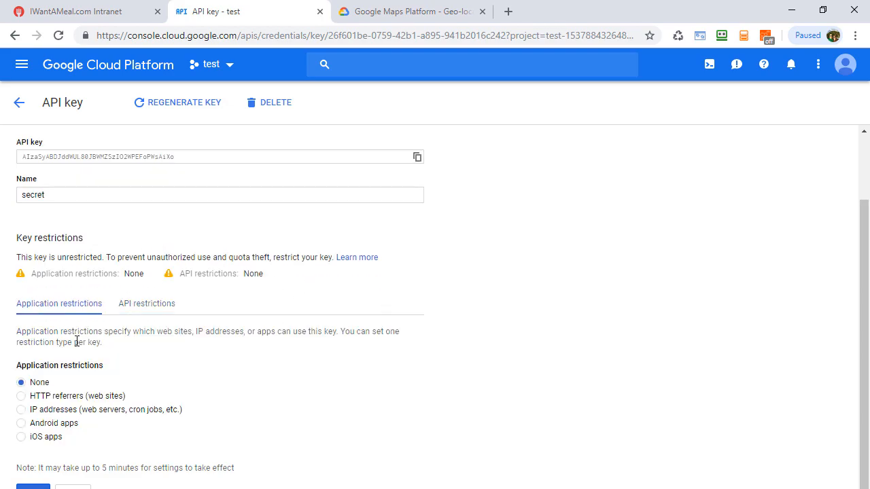
pyautogui.hotkey('alt', 'Left')
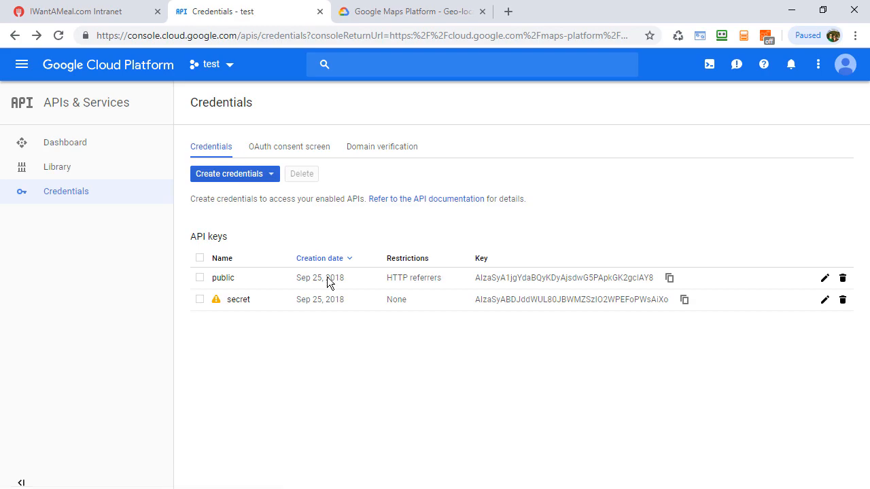
# - Copy the secret API key into the intranet Site Configuration's (Optional) Secret Google Maps API Key field
pyautogui.doubleClick(528, 300)
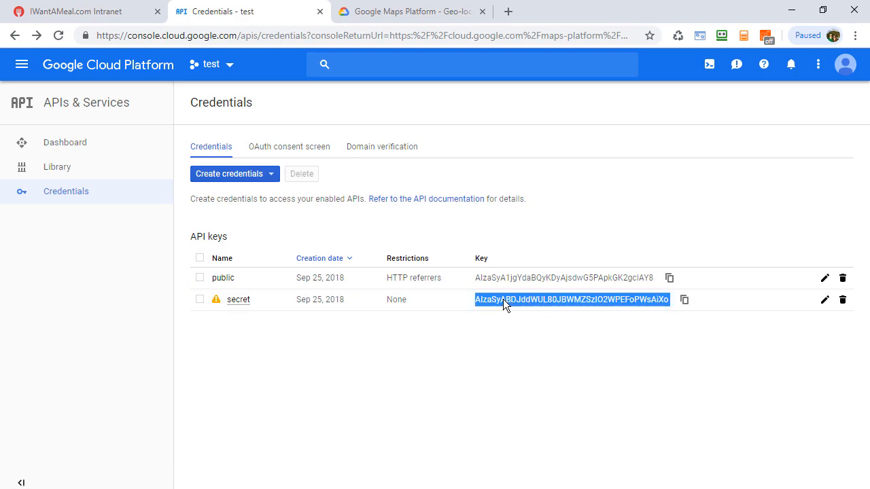
pyautogui.click(146, 15)
pyautogui.click(422, 304)
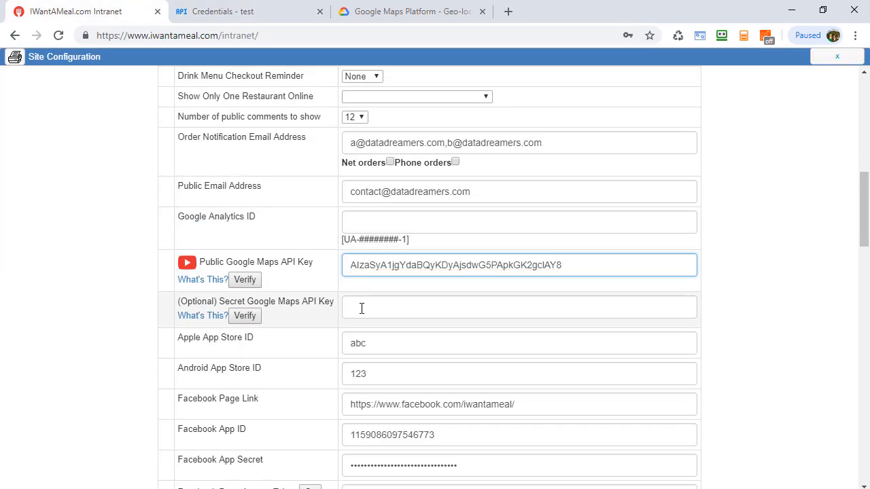
pyautogui.hotkey('ctrl', 'v')
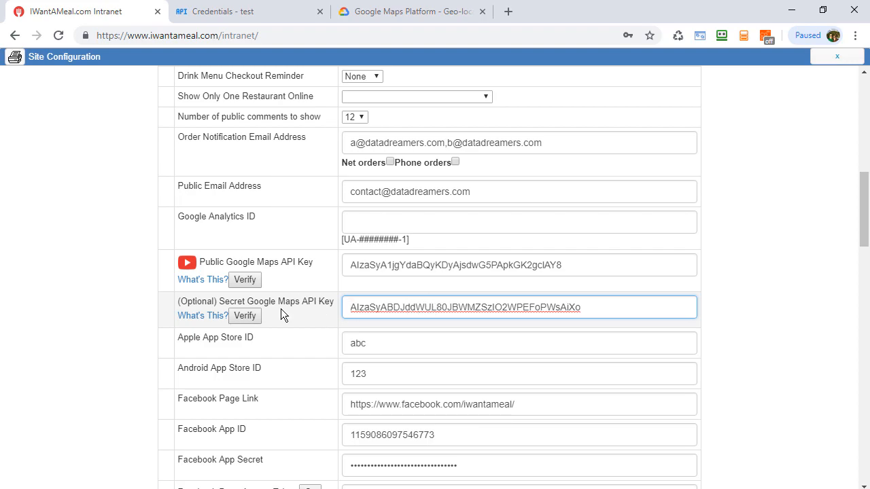
# - Verify both the public and the secret Google Maps API keys, dismissing each result message
pyautogui.click(243, 282)
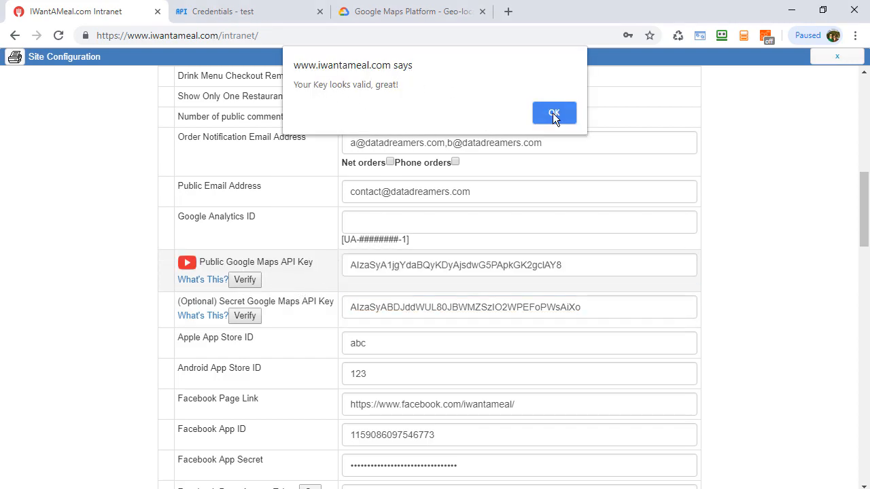
pyautogui.click(554, 115)
pyautogui.click(231, 319)
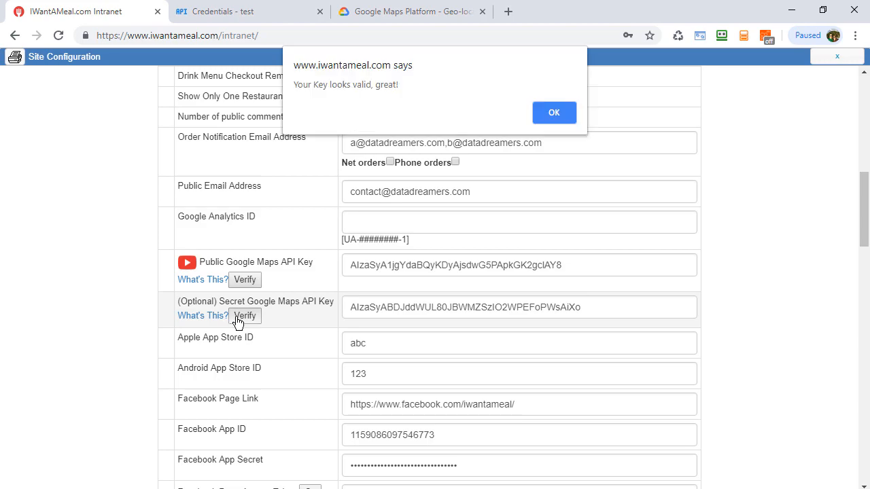
pyautogui.click(556, 124)
# - Save the Site Configuration changes and acknowledge the refresh notice
pyautogui.scroll(-15, 336, 469)
pyautogui.click(381, 465)
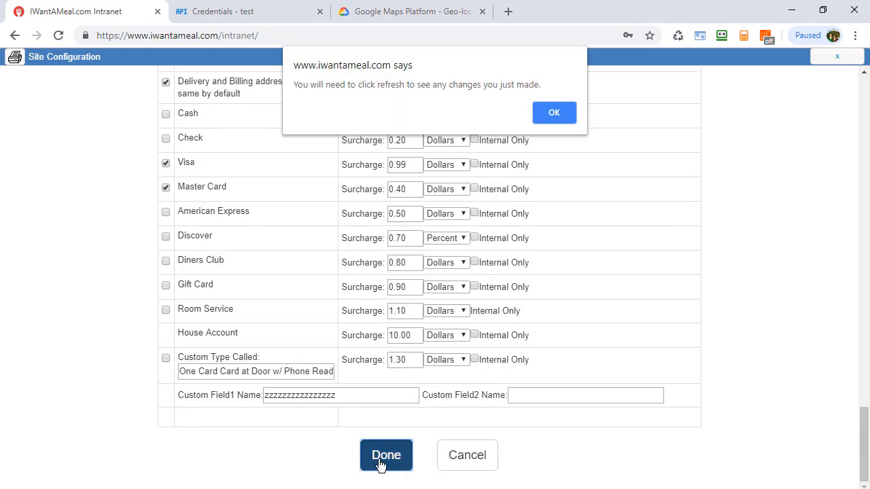
pyautogui.click(569, 114)
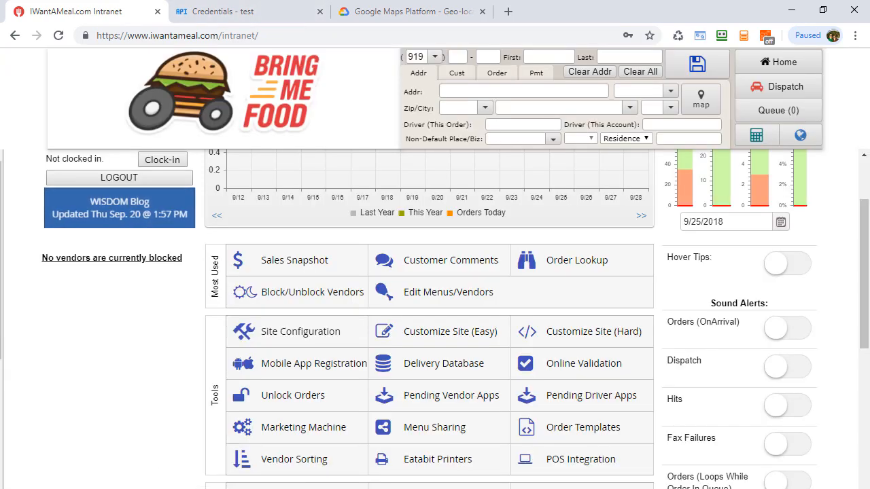